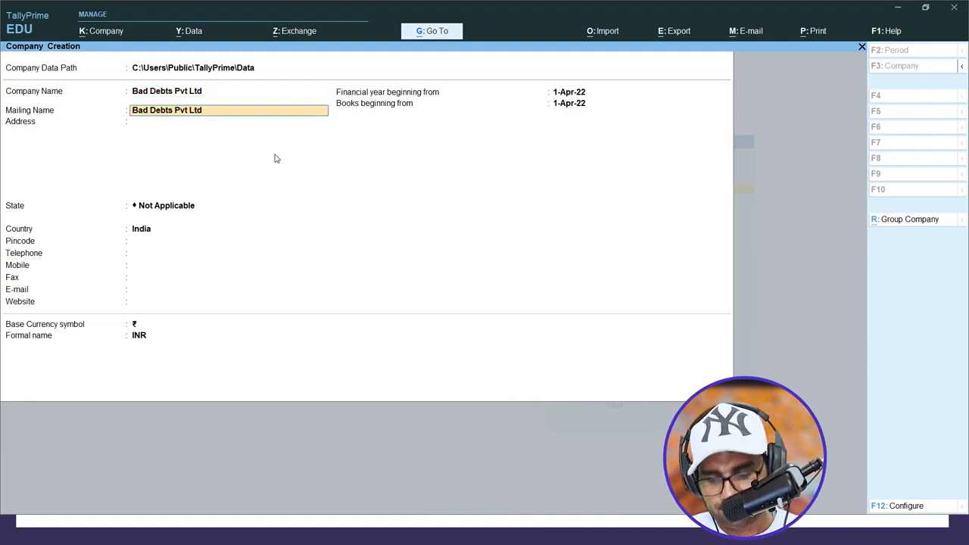
- Enter the new company's address and set its state to Uttar Pradesh
{"action": "type", "text": "Ghatamp"}
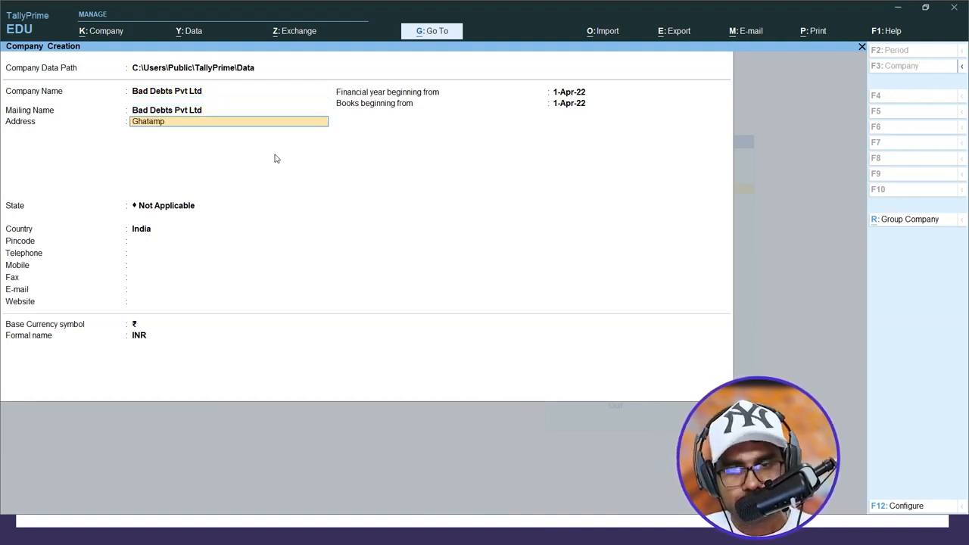
{"action": "type", "text": "ur Kanpur Nagar"}
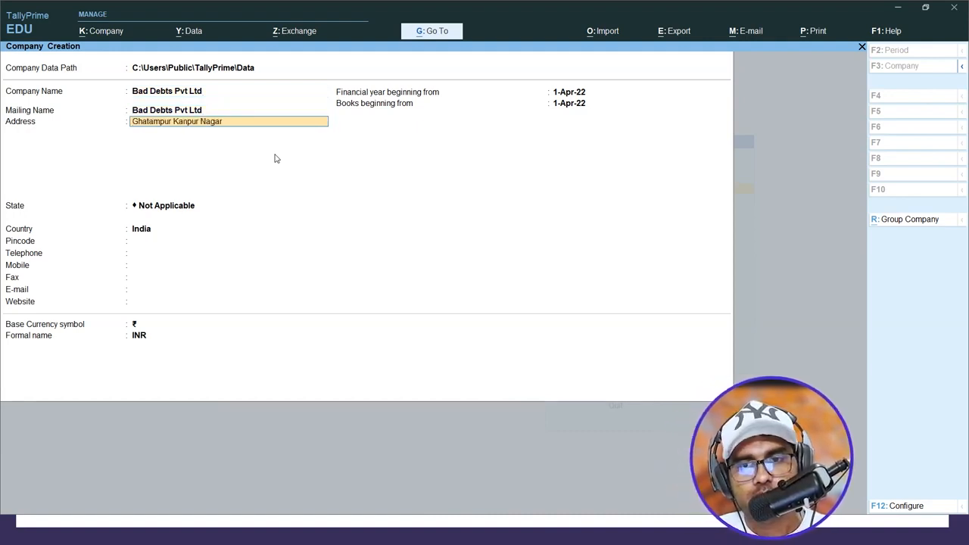
{"action": "key", "text": "Return"}
{"action": "key", "text": "Return"}
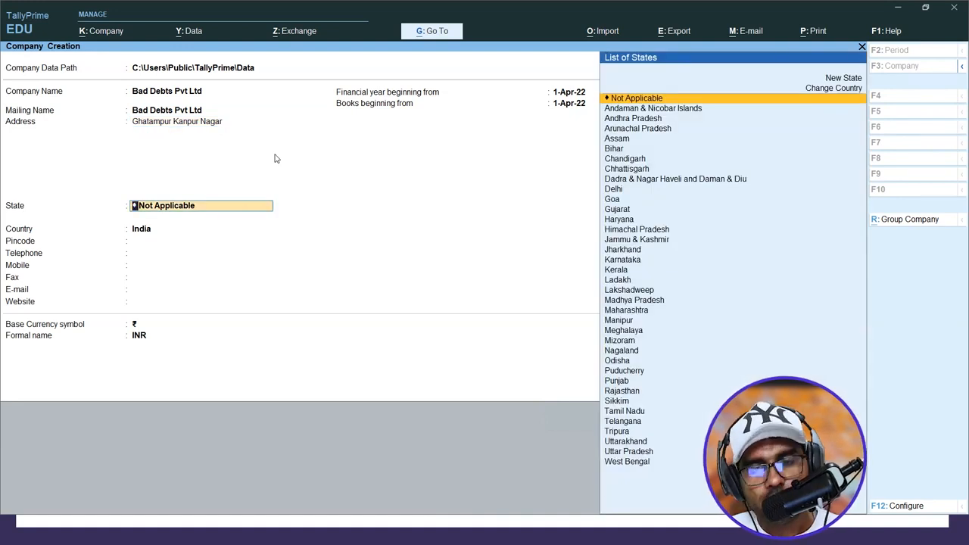
{"action": "type", "text": "U"}
{"action": "key", "text": "Down"}
{"action": "key", "text": "Down"}
{"action": "key", "text": "Return"}
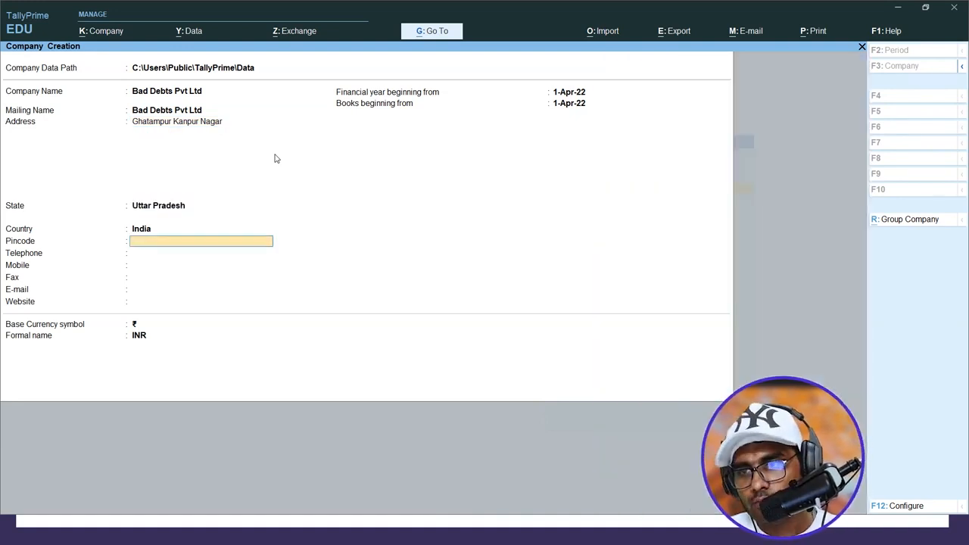
- Enter the pincode, create the company and leave its features at their defaults
{"action": "type", "text": "209206"}
{"action": "key", "text": "Return"}
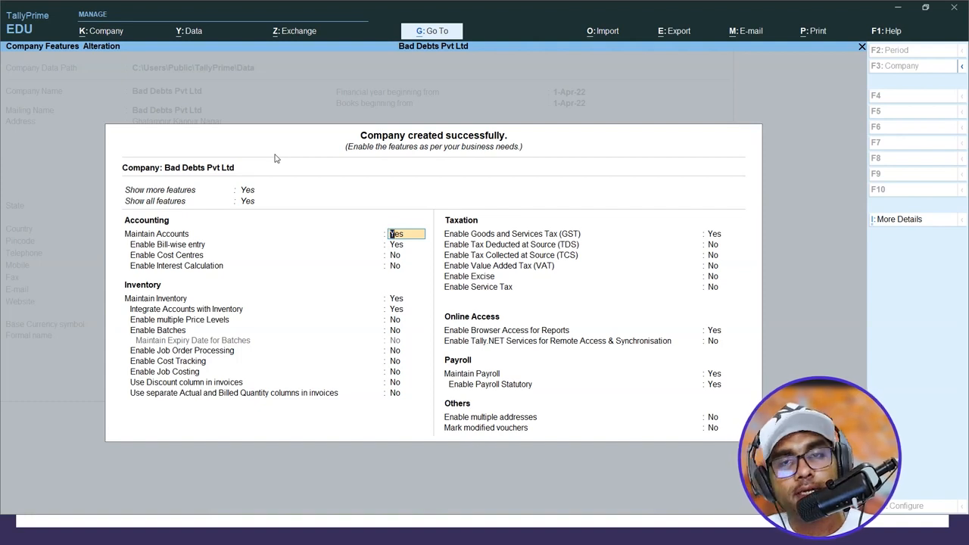
{"action": "key", "text": "Escape"}
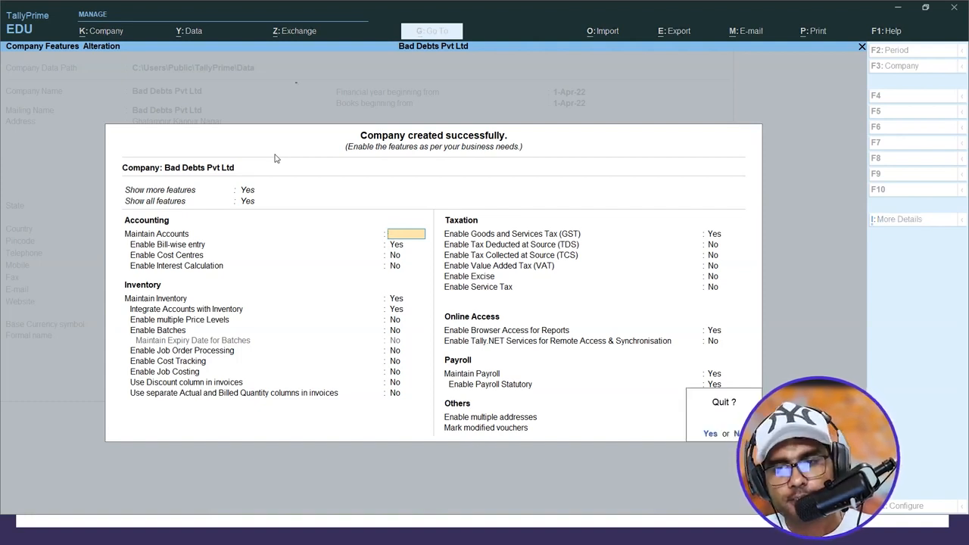
{"action": "key", "text": "Return"}
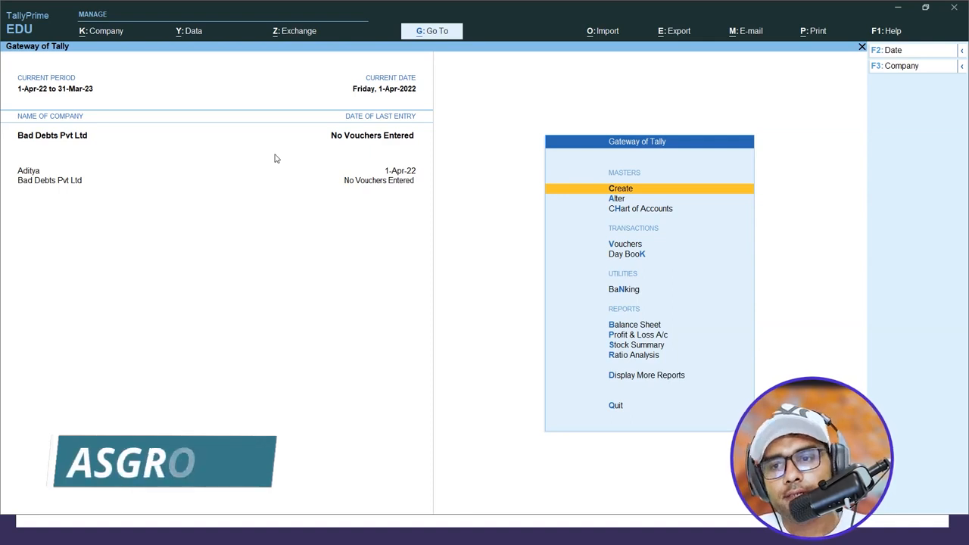
- Open accounting voucher entry for Bad Debts Pvt Ltd
{"action": "key", "text": "Down"}
{"action": "key", "text": "Down"}
{"action": "key", "text": "Down"}
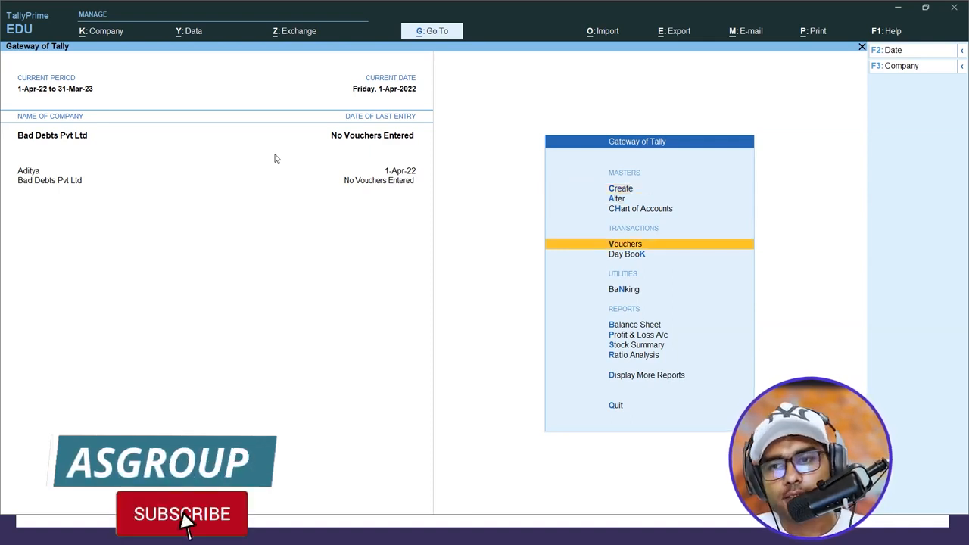
{"action": "key", "text": "Return"}
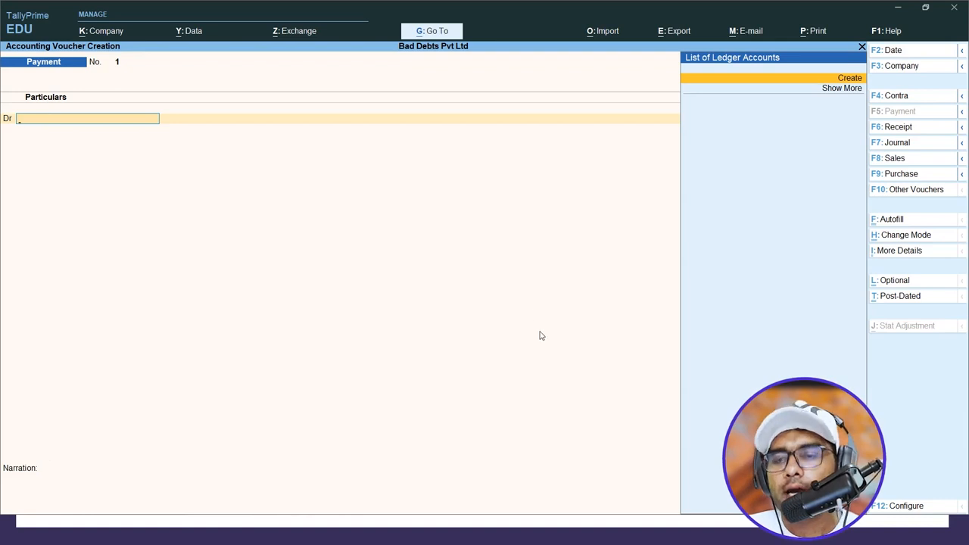
- Set "Use Cr/Dr instead of To/By during voucher entry" to No in the voucher configuration and save it
{"action": "left_click", "coordinate": [902, 506]}
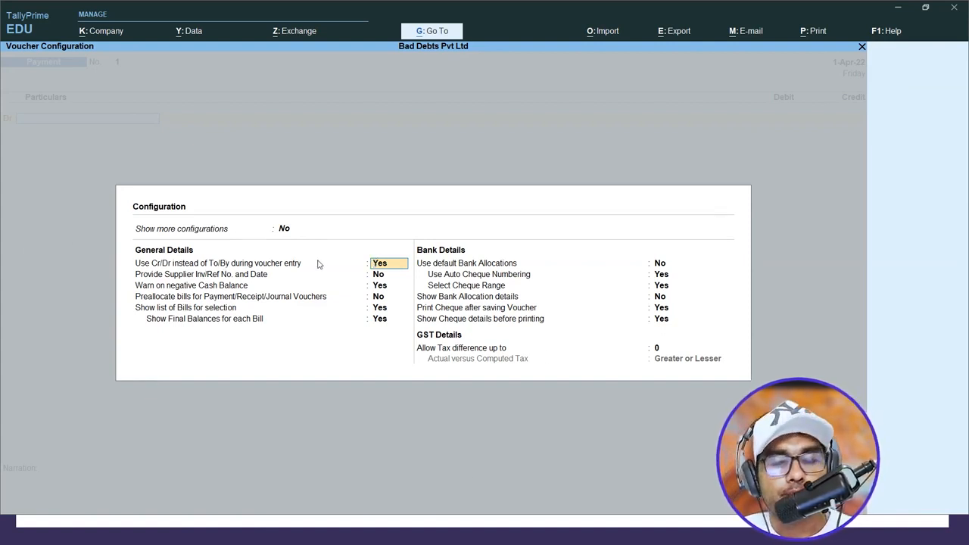
{"action": "type", "text": "n"}
{"action": "key", "text": "Return"}
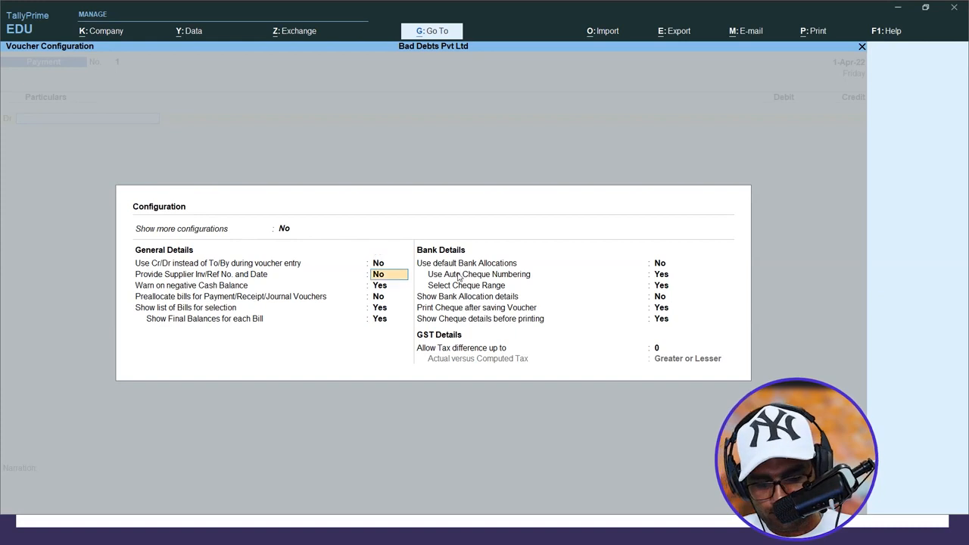
{"action": "key", "text": "ctrl+a"}
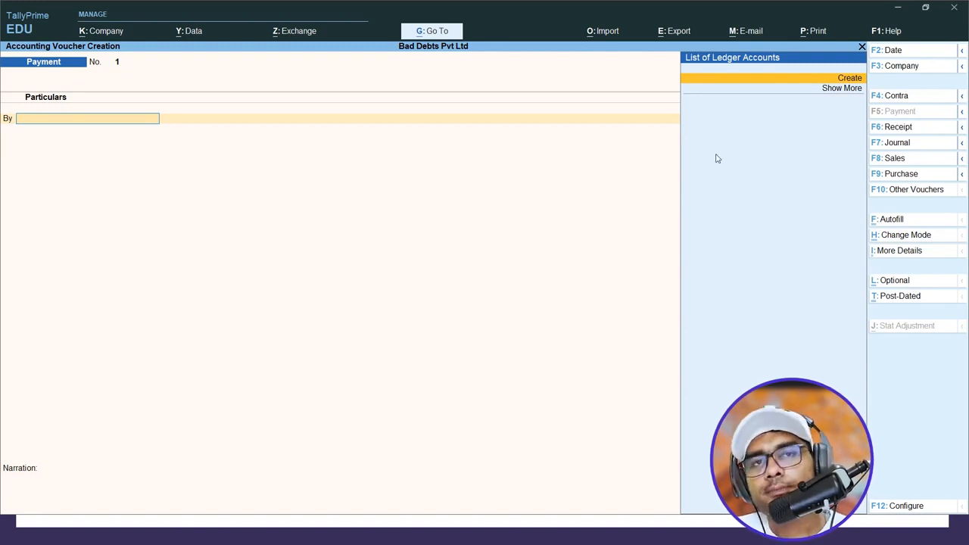
- Switch to a sales voucher and change its entry mode to As Voucher
{"action": "left_click", "coordinate": [895, 160]}
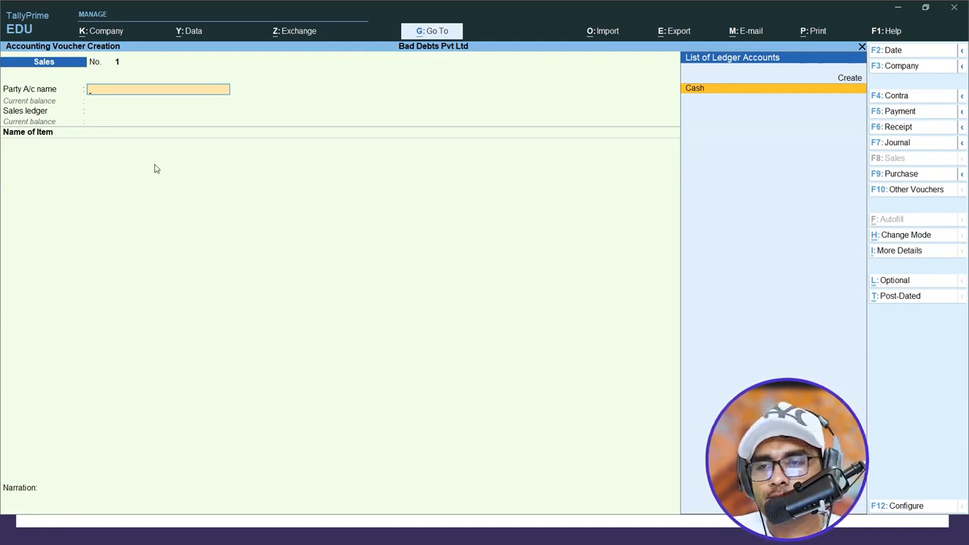
{"action": "left_click", "coordinate": [891, 240]}
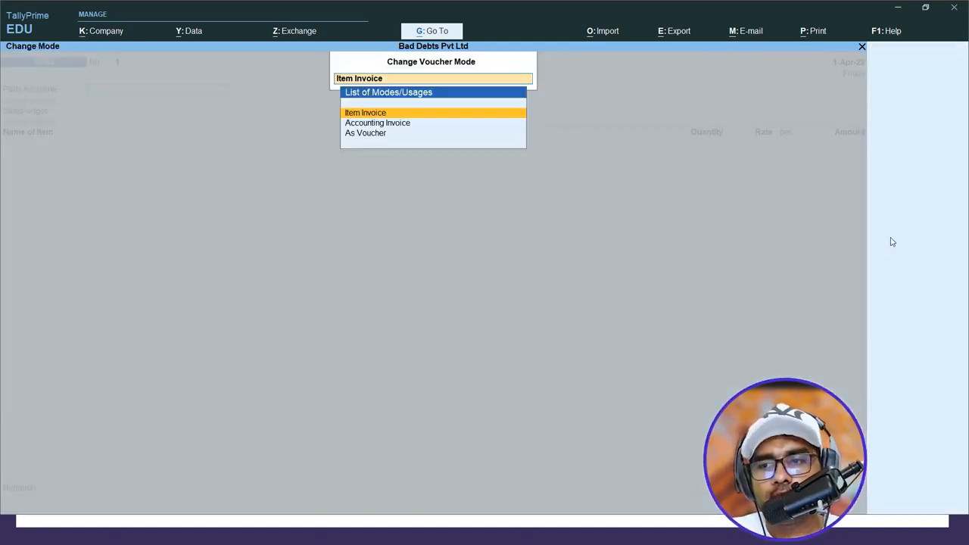
{"action": "left_click", "coordinate": [374, 136]}
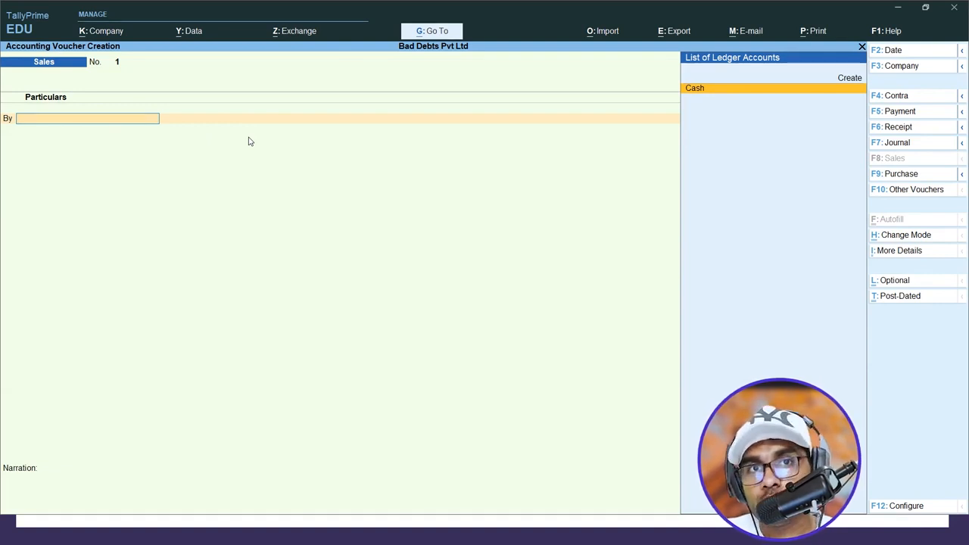
- Create a ledger with the customer's name under Sundry Debtors for the debit line, keeping bill-by-bill balances enabled
{"action": "key", "text": "Up"}
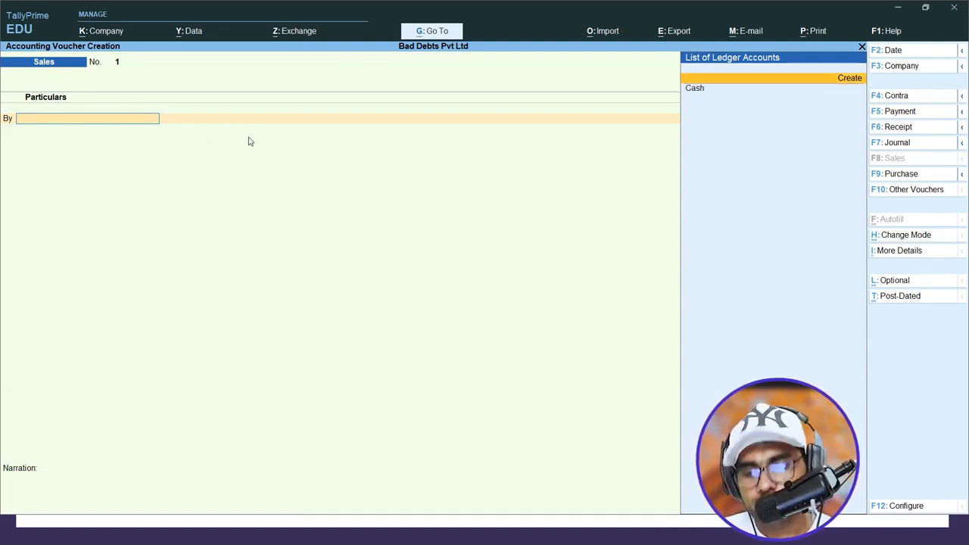
{"action": "key", "text": "Return"}
{"action": "type", "text": "Mohi"}
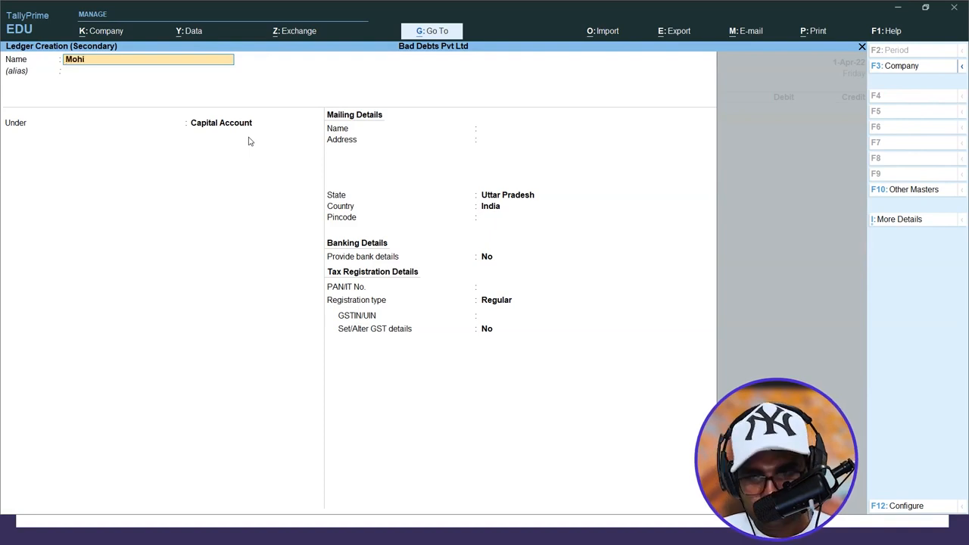
{"action": "key", "text": "Return"}
{"action": "key", "text": "Return"}
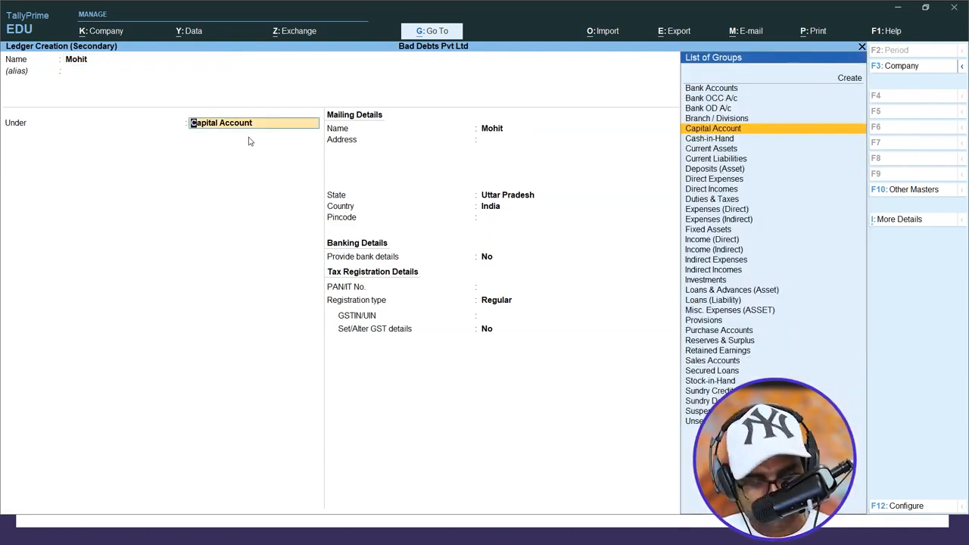
{"action": "type", "text": "S"}
{"action": "key", "text": "Down"}
{"action": "key", "text": "Down"}
{"action": "key", "text": "Down"}
{"action": "key", "text": "Down"}
{"action": "key", "text": "Return"}
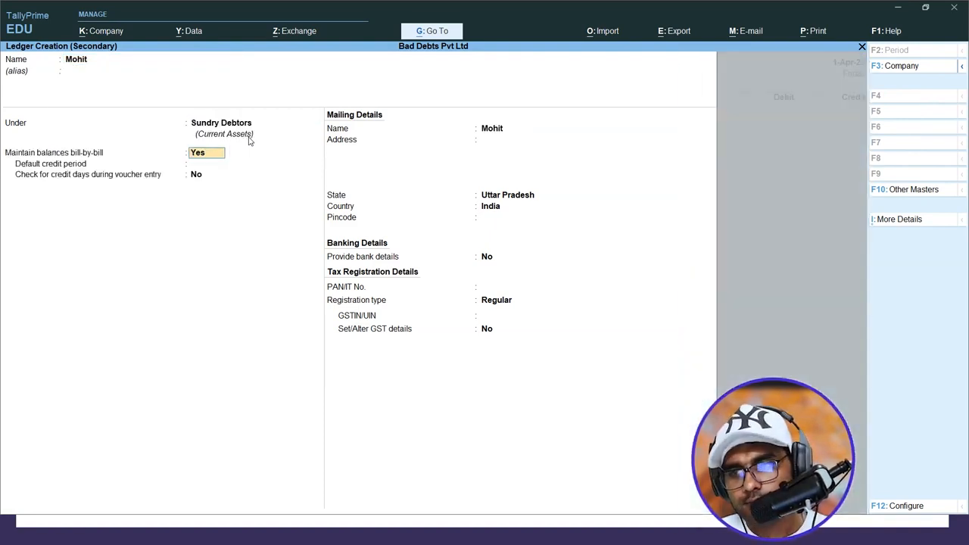
{"action": "key", "text": "ctrl+a"}
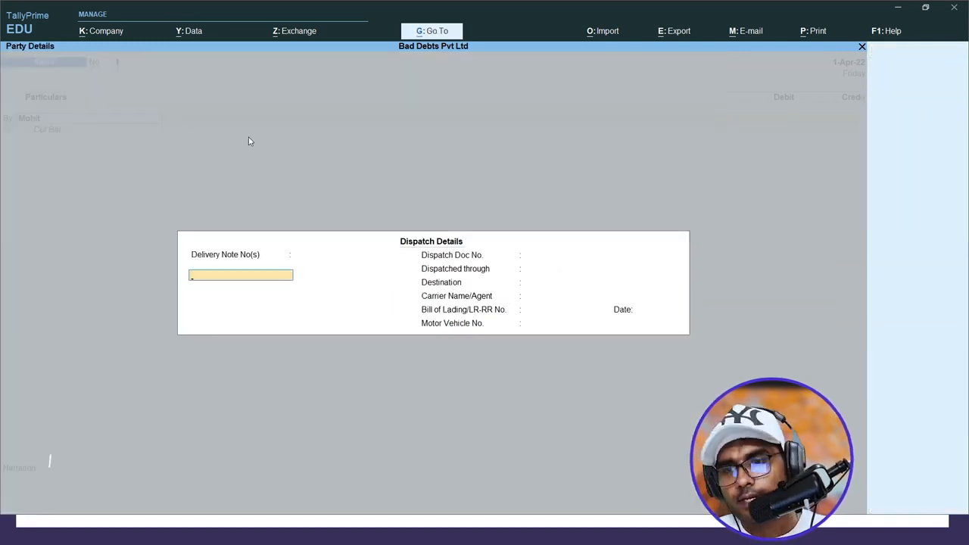
- Accept the blank party details and debit the customer 50,000 against New Ref bill 1
{"action": "key", "text": "ctrl+a"}
{"action": "key", "text": "ctrl+a"}
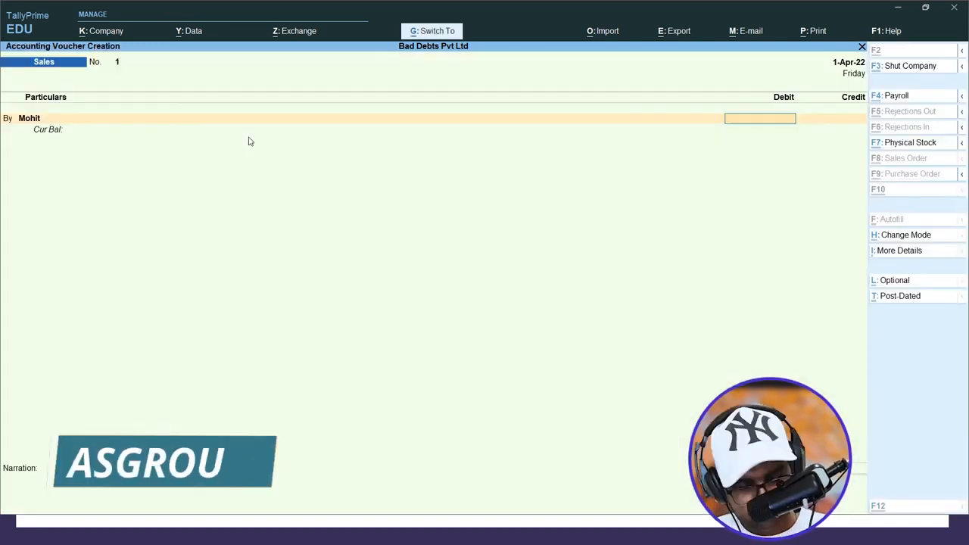
{"action": "type", "text": "50,00"}
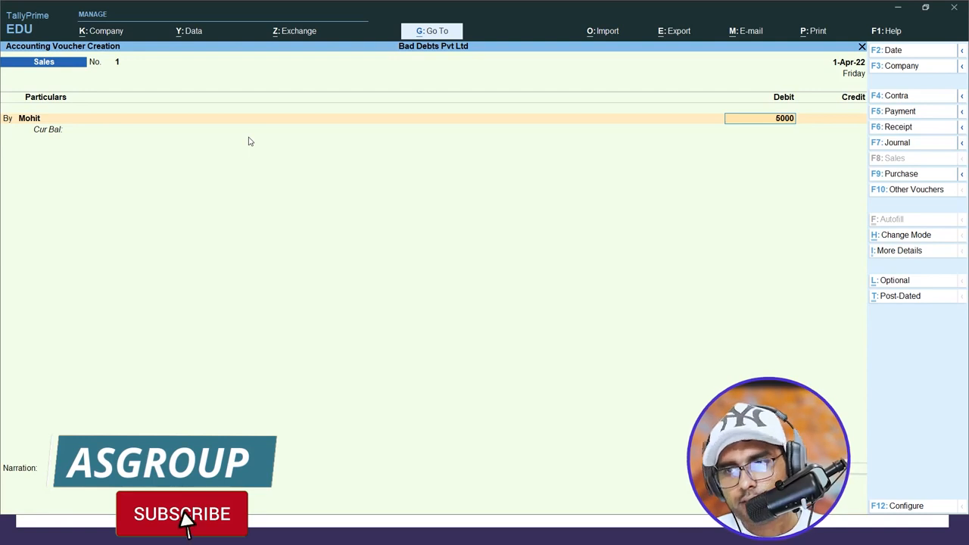
{"action": "type", "text": "0"}
{"action": "key", "text": "Return"}
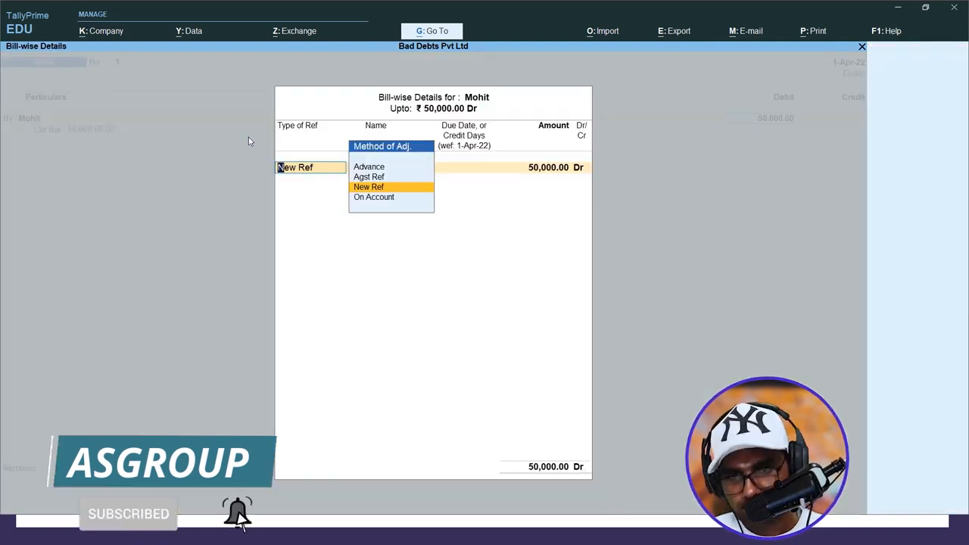
{"action": "key", "text": "Return"}
{"action": "key", "text": "Return"}
{"action": "key", "text": "Return"}
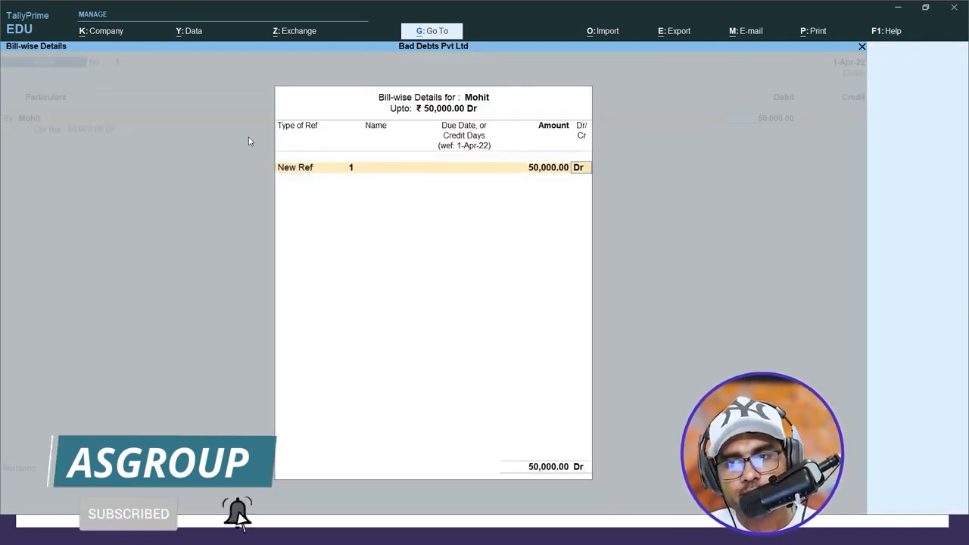
{"action": "key", "text": "Return"}
- Credit 50,000 to a new Sales ledger under Sales Accounts without inventory allocations, and save the sales voucher
{"action": "key", "text": "alt+c"}
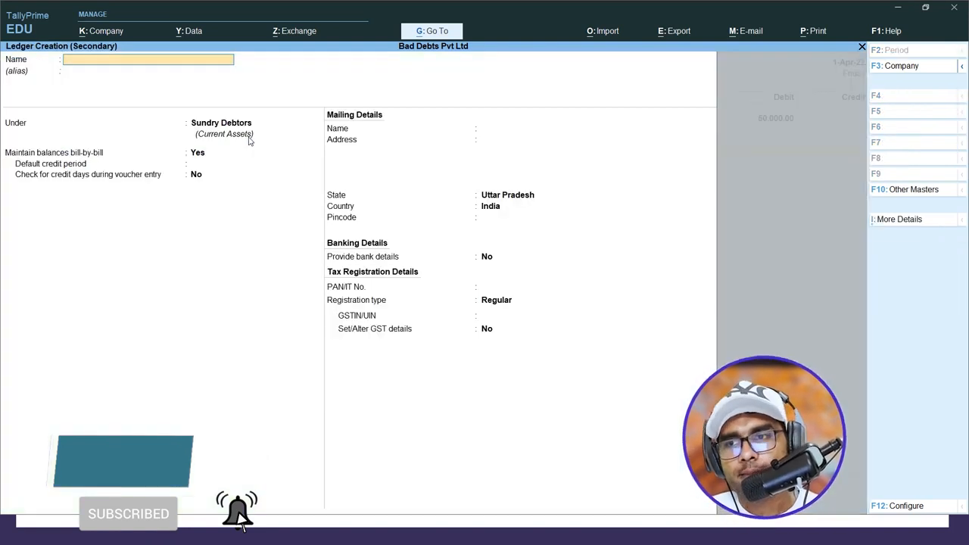
{"action": "type", "text": "Sales"}
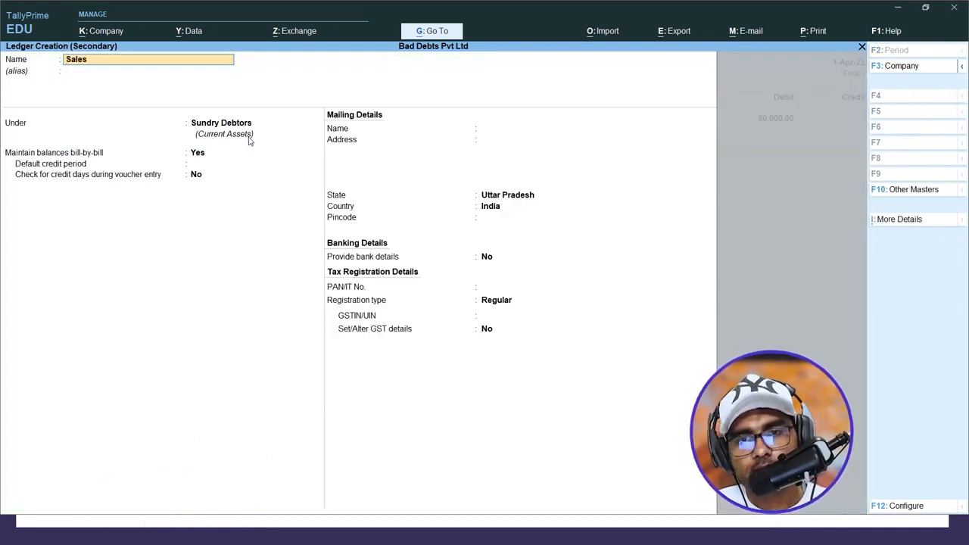
{"action": "key", "text": "Return"}
{"action": "type", "text": "S"}
{"action": "key", "text": "Down"}
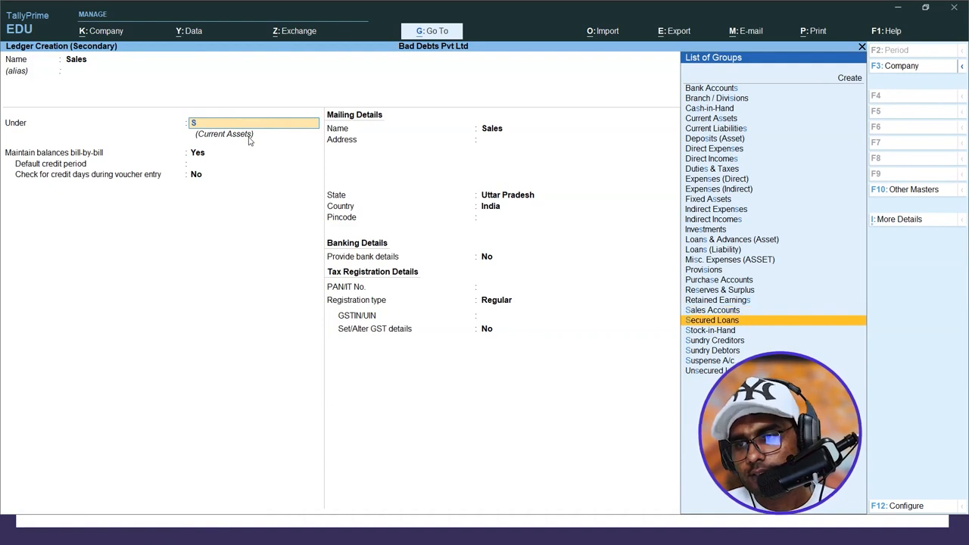
{"action": "key", "text": "Up"}
{"action": "key", "text": "Return"}
{"action": "key", "text": "ctrl+a"}
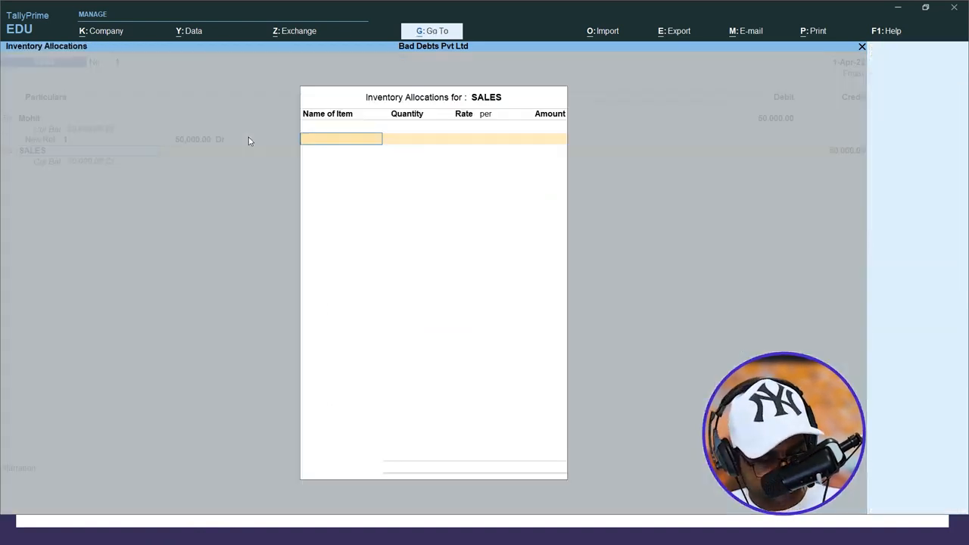
{"action": "key", "text": "ctrl+a"}
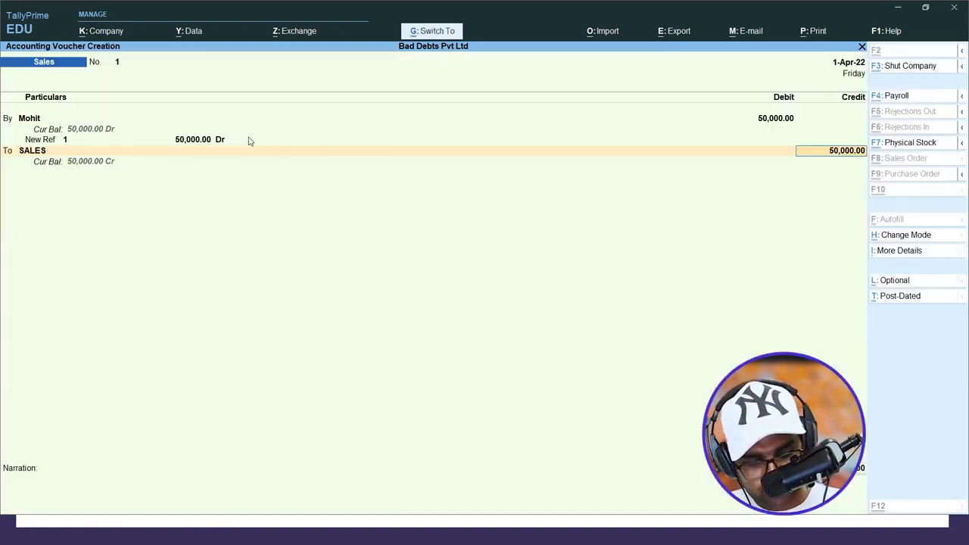
{"action": "key", "text": "ctrl+a"}
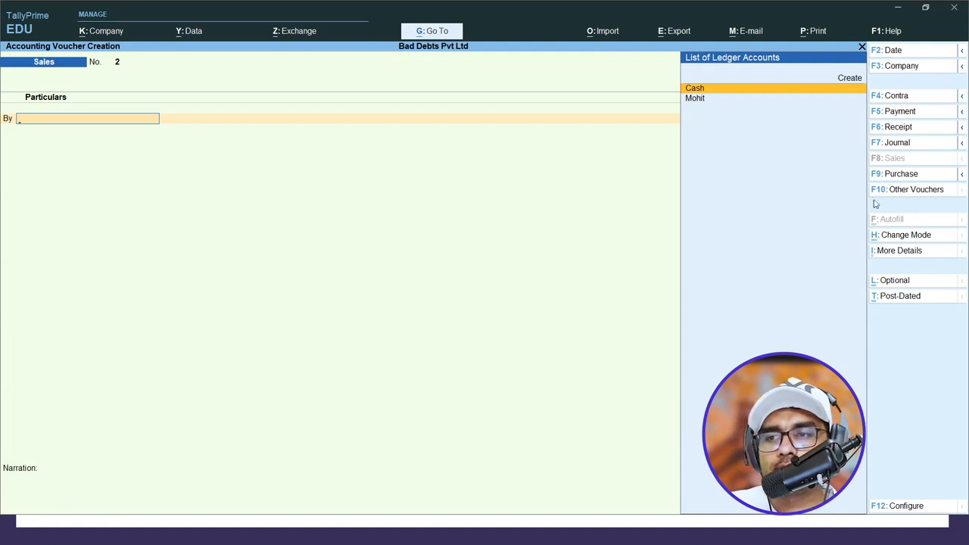
- Switch to a journal voucher and create a Bad Debts ledger under Sundry Debtors for its debit line
{"action": "left_click", "coordinate": [911, 147]}
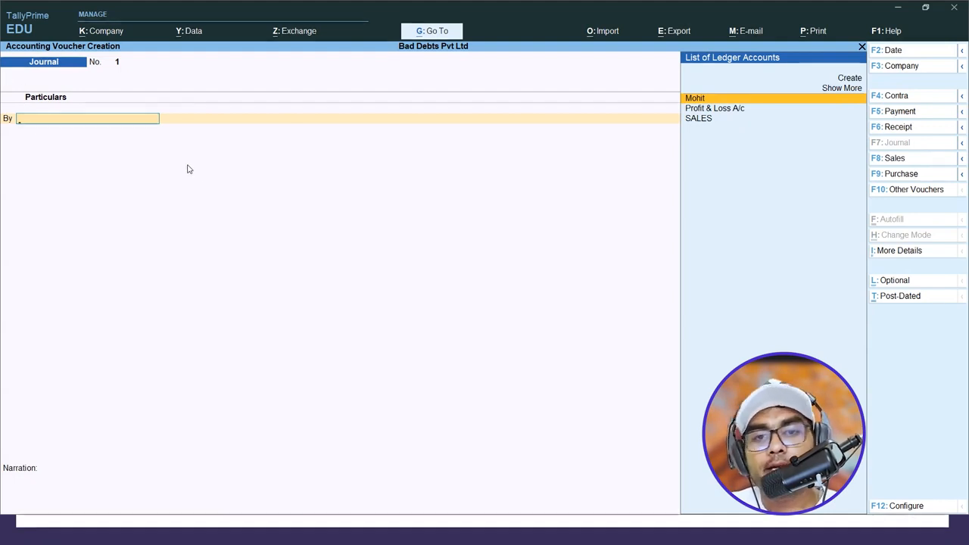
{"action": "key", "text": "Up"}
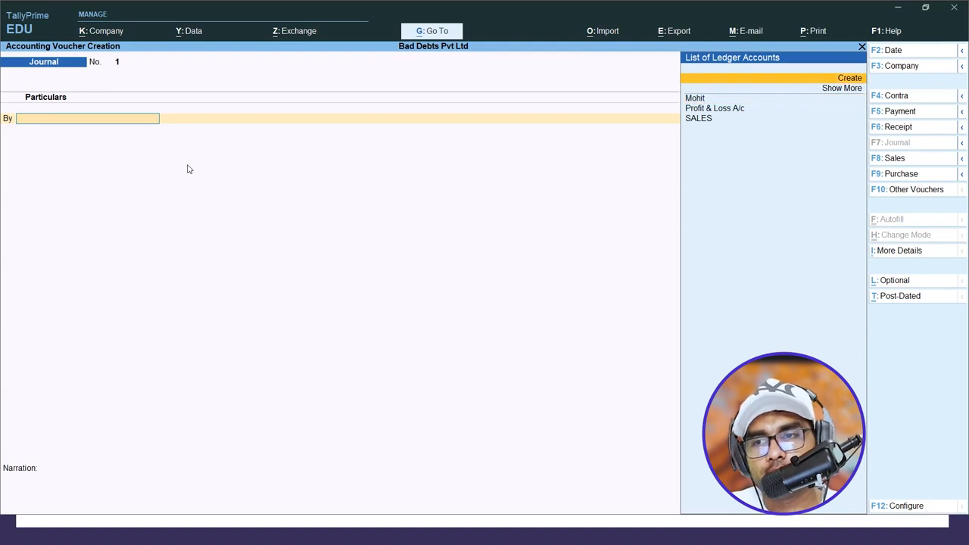
{"action": "key", "text": "Return"}
{"action": "type", "text": "Ba"}
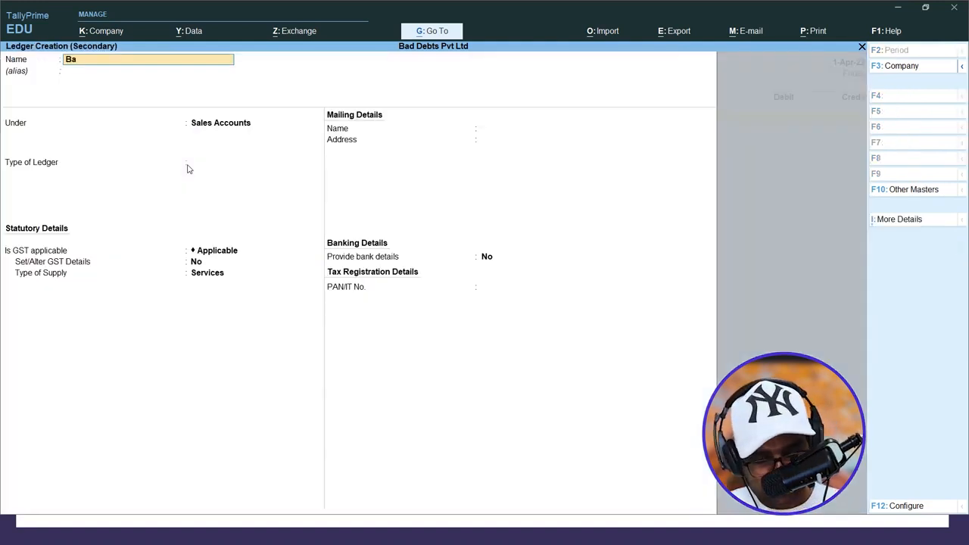
{"action": "type", "text": "d Debts"}
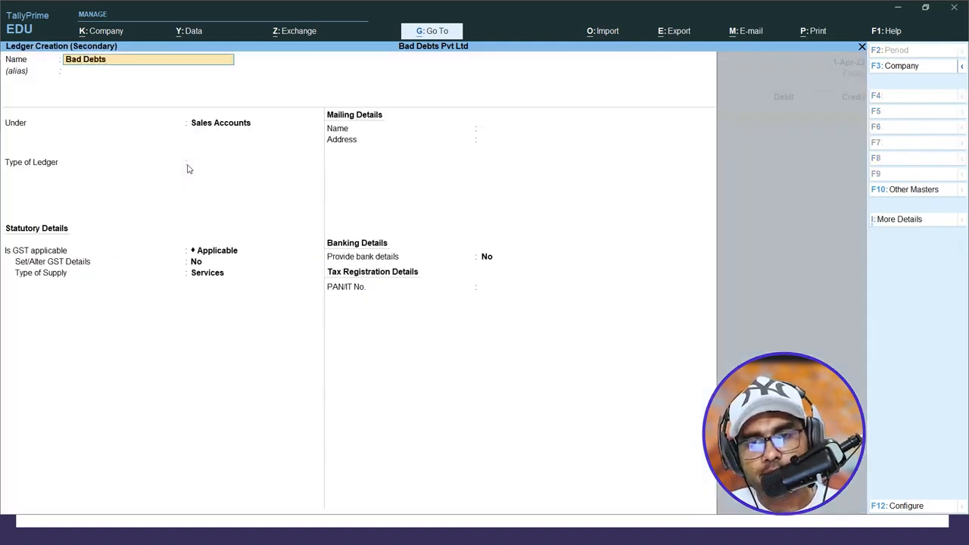
{"action": "key", "text": "Return"}
{"action": "key", "text": "Return"}
{"action": "type", "text": "S"}
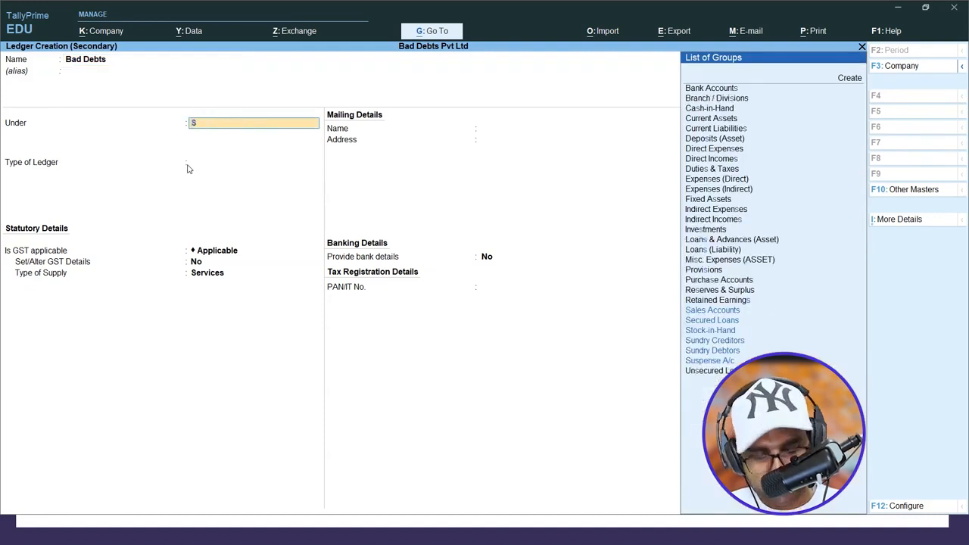
{"action": "key", "text": "Down"}
{"action": "key", "text": "Down"}
{"action": "key", "text": "Down"}
{"action": "key", "text": "Down"}
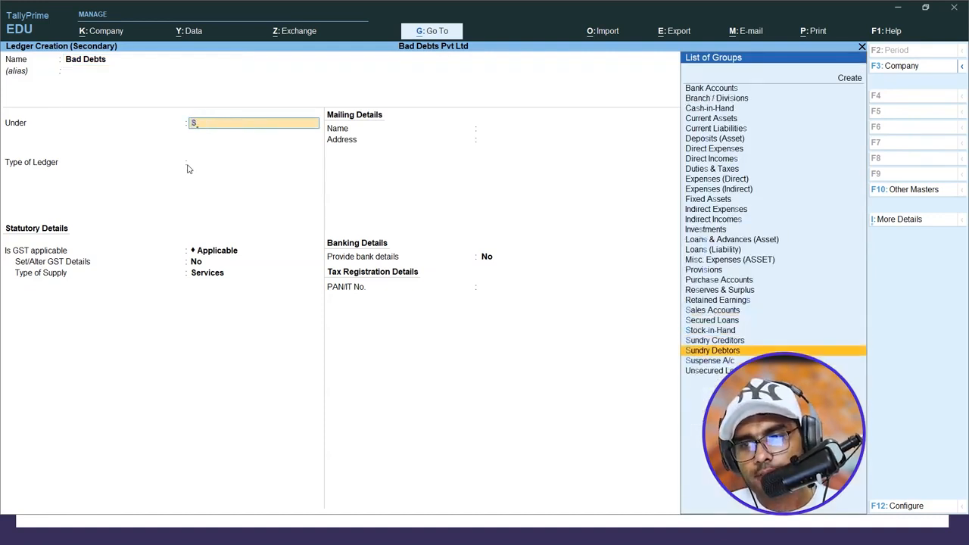
{"action": "key", "text": "Return"}
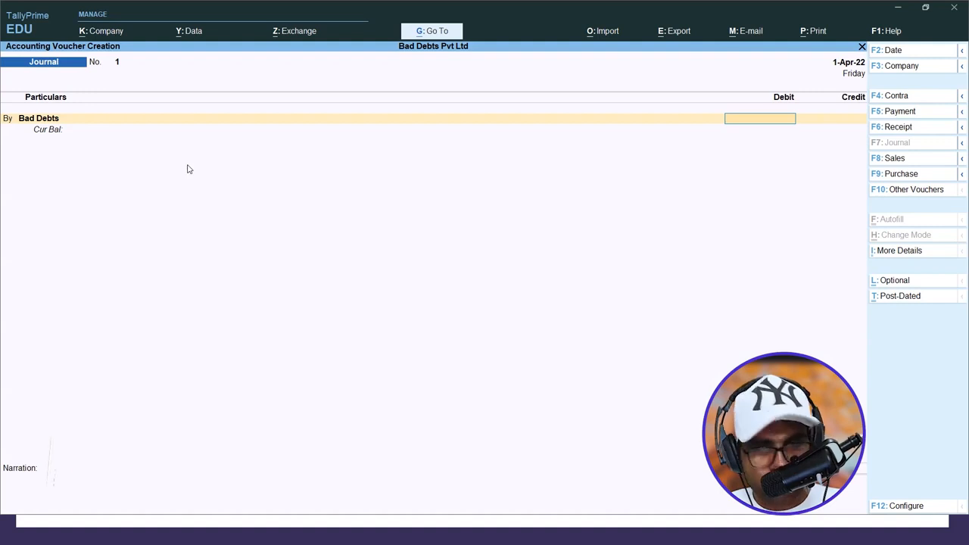
- Debit Bad Debts 50,000 against New Ref bill 1, leaving the due date blank
{"action": "type", "text": "0000"}
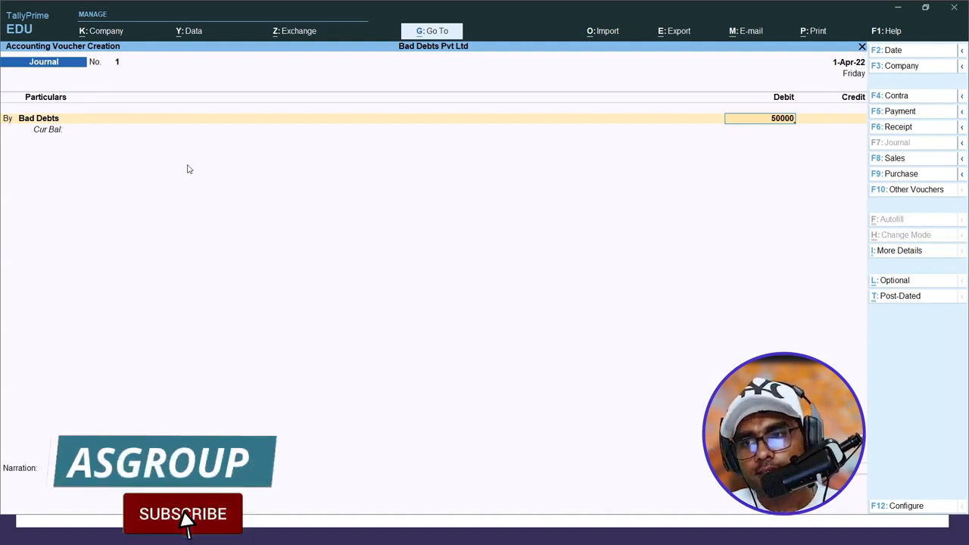
{"action": "key", "text": "Return"}
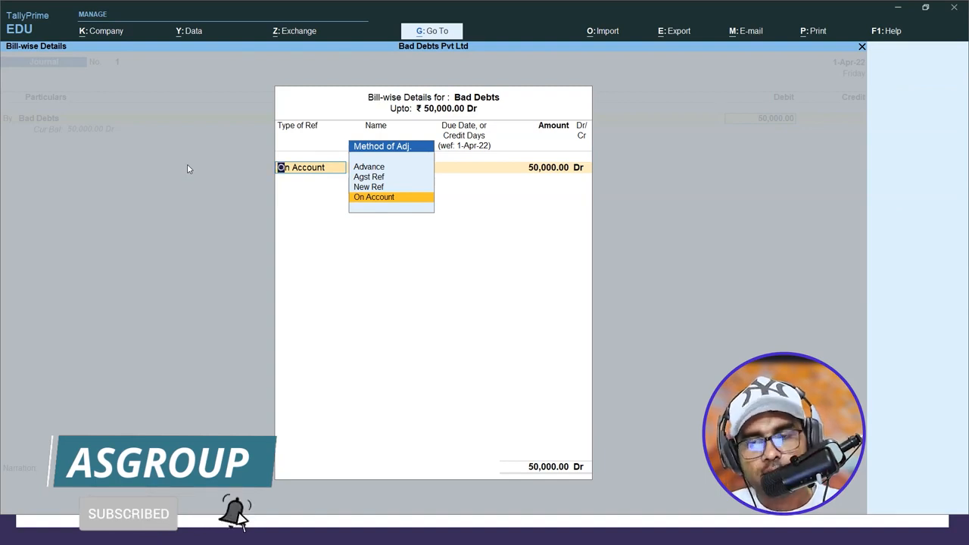
{"action": "key", "text": "Up"}
{"action": "key", "text": "Return"}
{"action": "key", "text": "Return"}
{"action": "key", "text": "Return"}
{"action": "key", "text": "Return"}
{"action": "key", "text": "Return"}
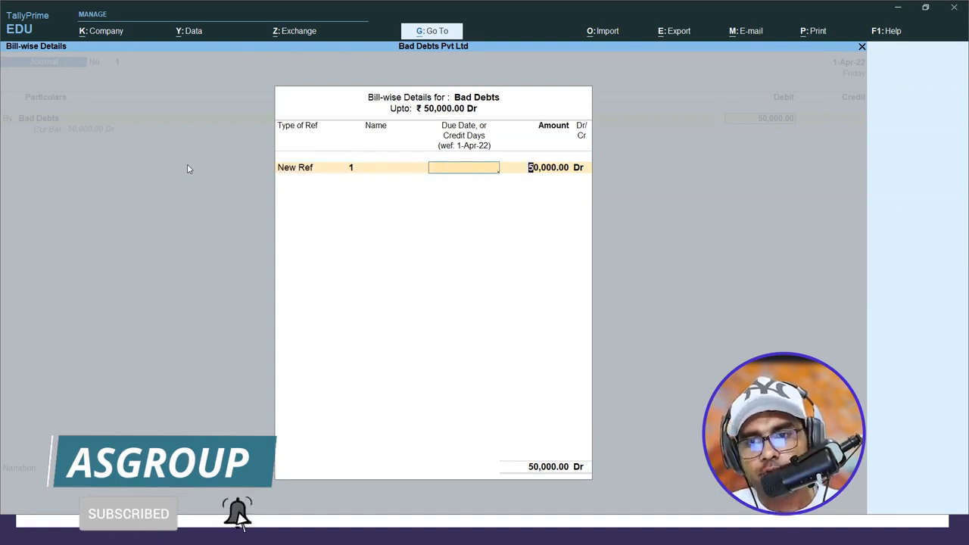
{"action": "key", "text": "Return"}
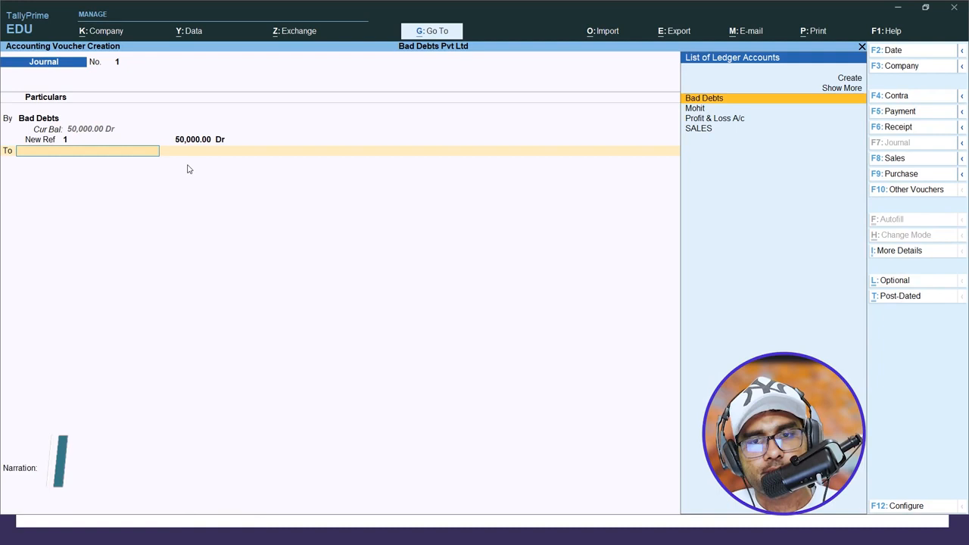
- Credit the customer's ledger 50,000 using Agst Ref to pending bill 1, and save the journal voucher without a narration
{"action": "type", "text": "M"}
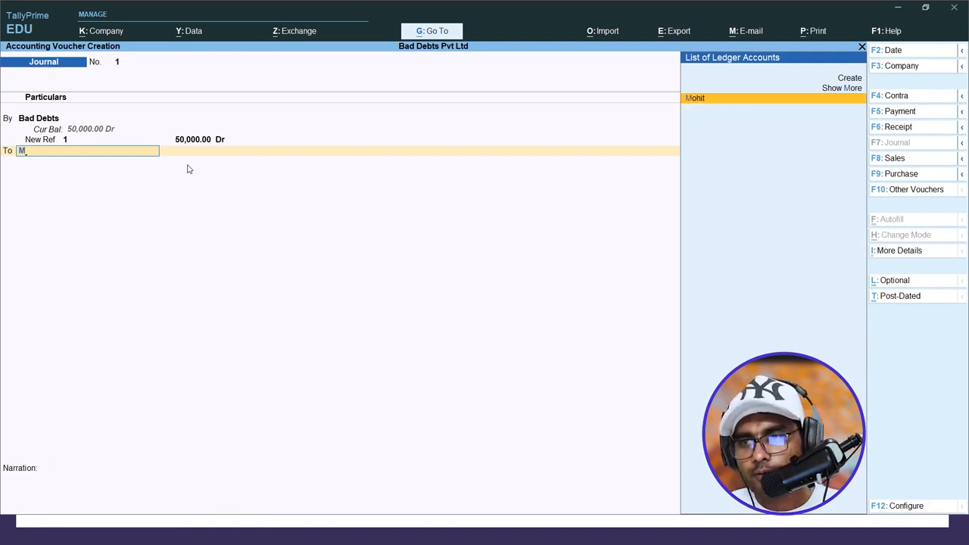
{"action": "key", "text": "Return"}
{"action": "key", "text": "Return"}
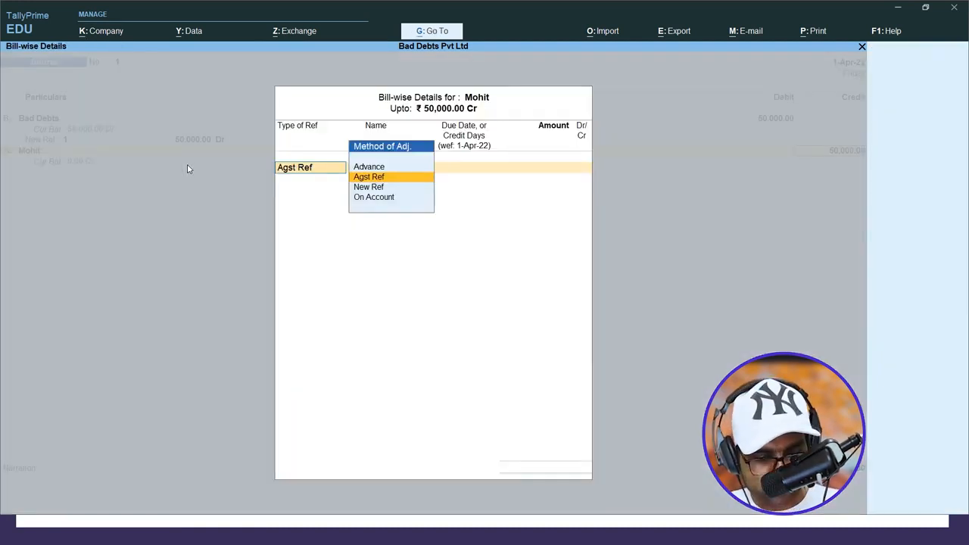
{"action": "key", "text": "Return"}
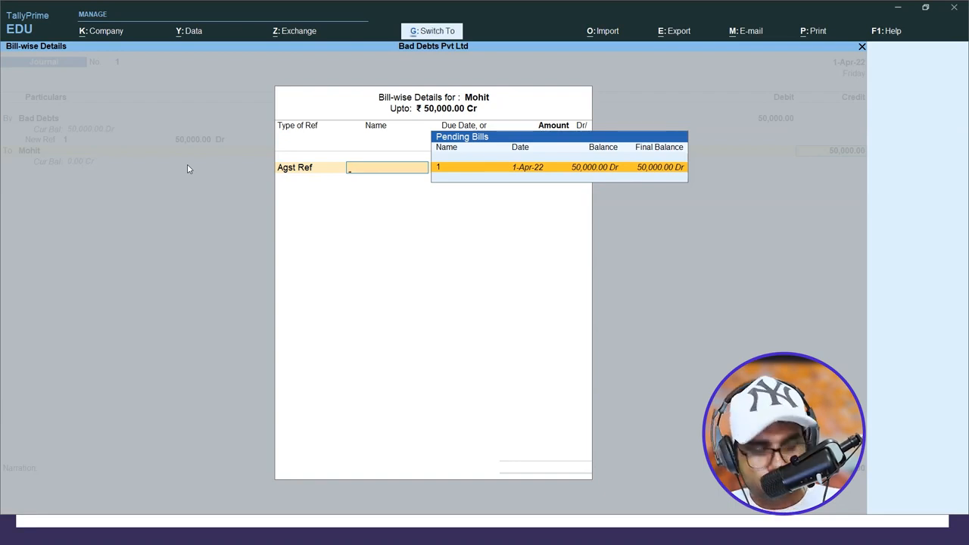
{"action": "key", "text": "Return"}
{"action": "key", "text": "Return"}
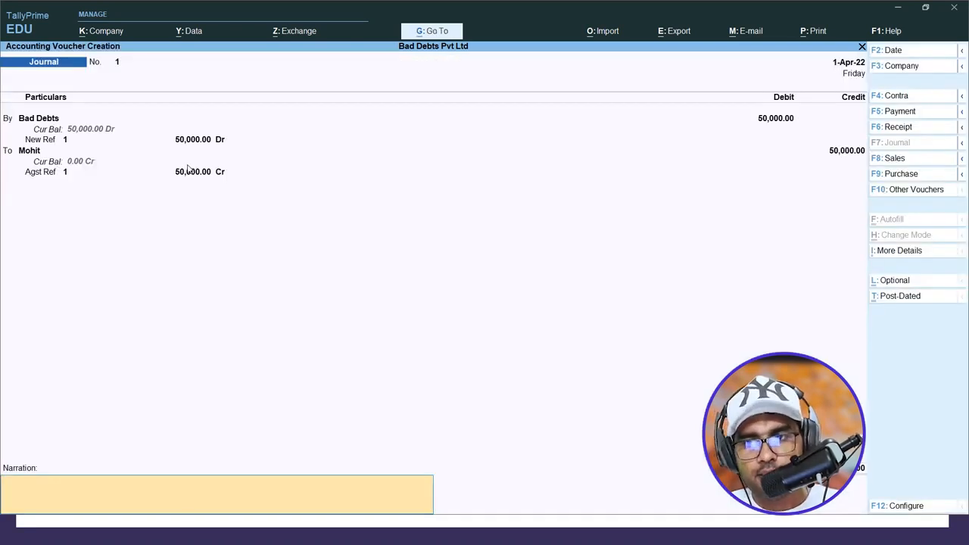
{"action": "key", "text": "Return"}
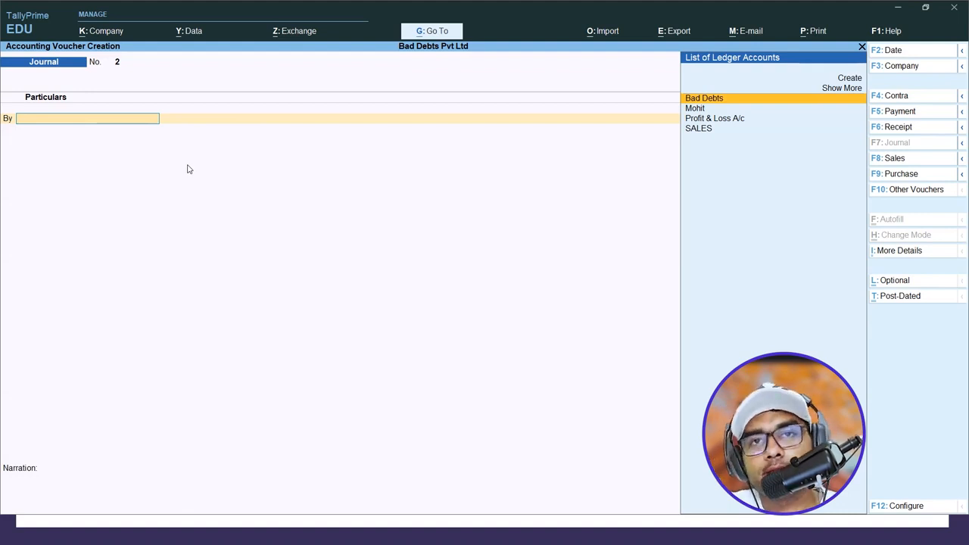
- Switch to a receipt voucher and credit Bad Debts 50,000 using Agst Ref to pending bill 1
{"action": "left_click", "coordinate": [894, 128]}
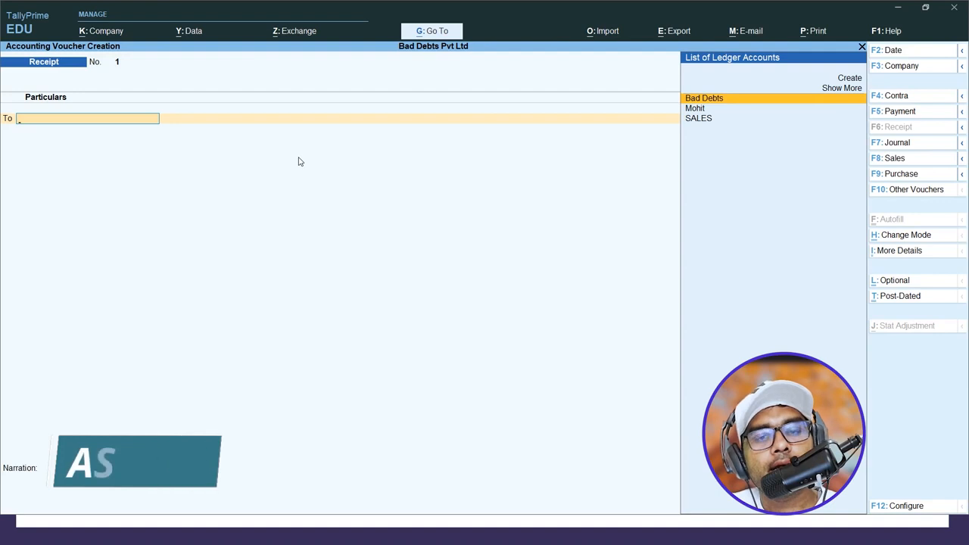
{"action": "left_click", "coordinate": [707, 102]}
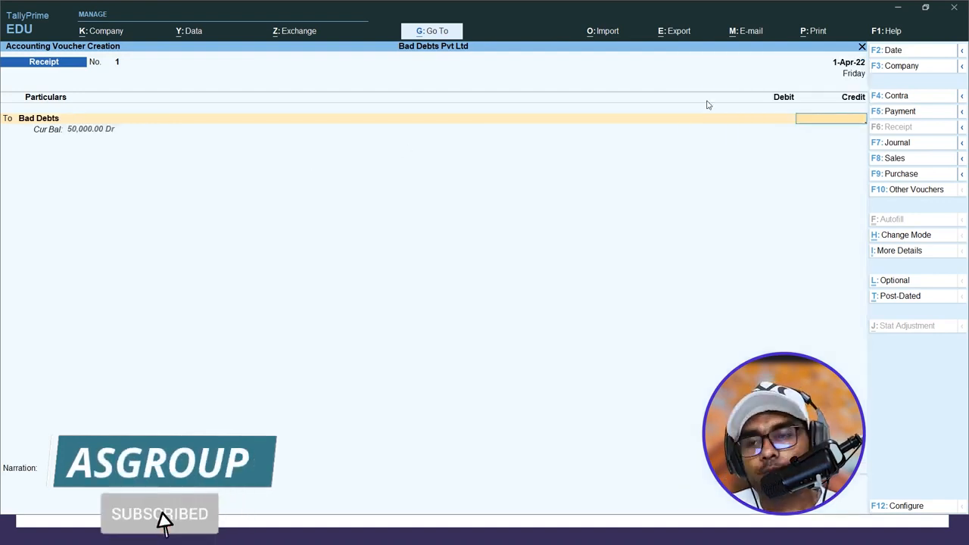
{"action": "type", "text": "50000"}
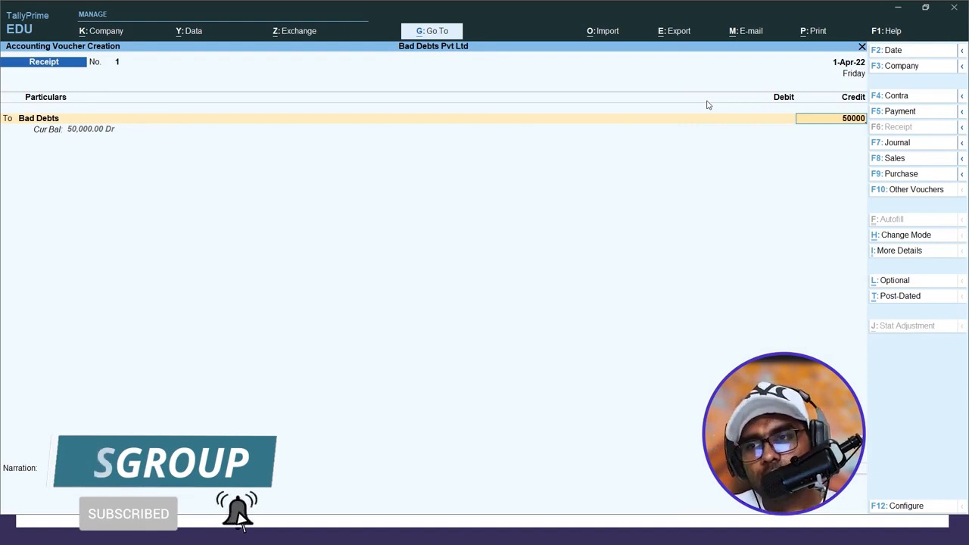
{"action": "key", "text": "Return"}
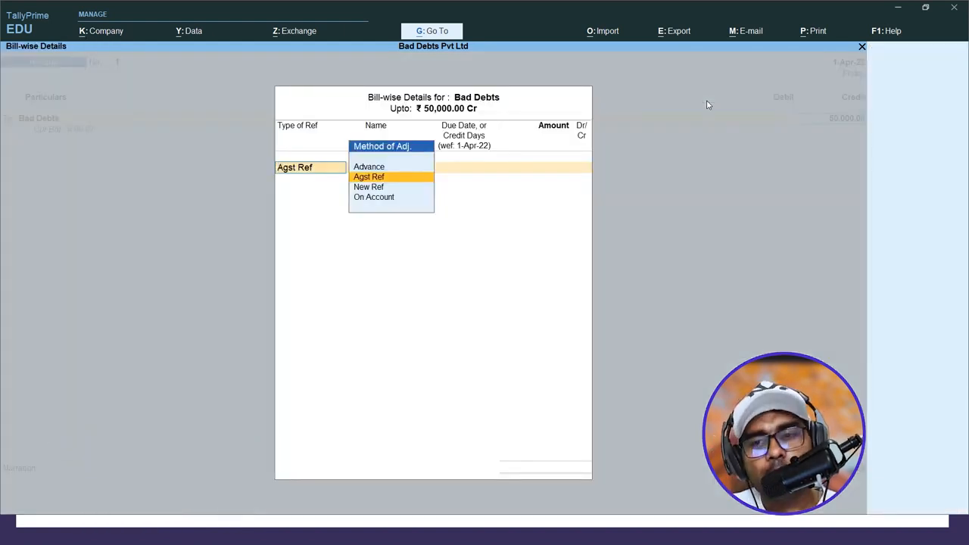
{"action": "key", "text": "Return"}
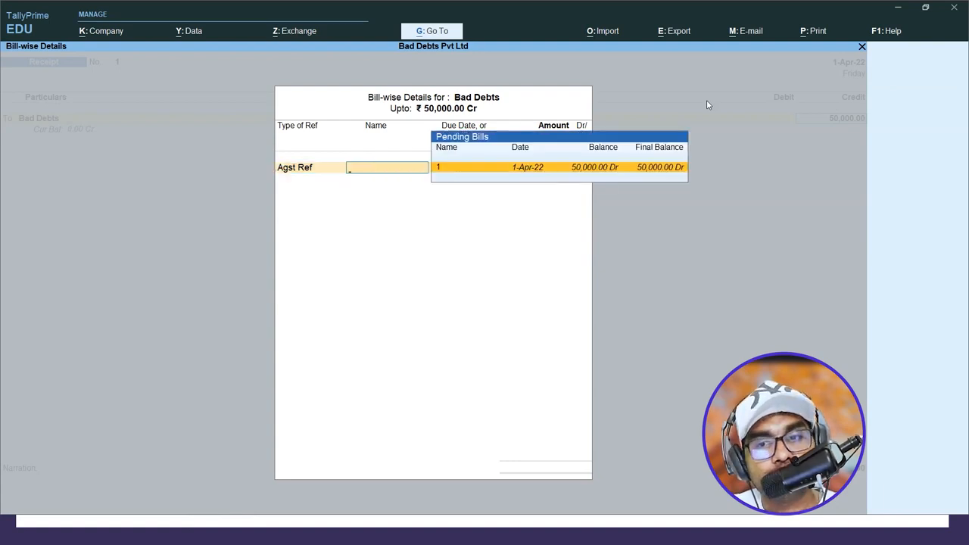
{"action": "key", "text": "Return"}
{"action": "key", "text": "Return"}
{"action": "key", "text": "Return"}
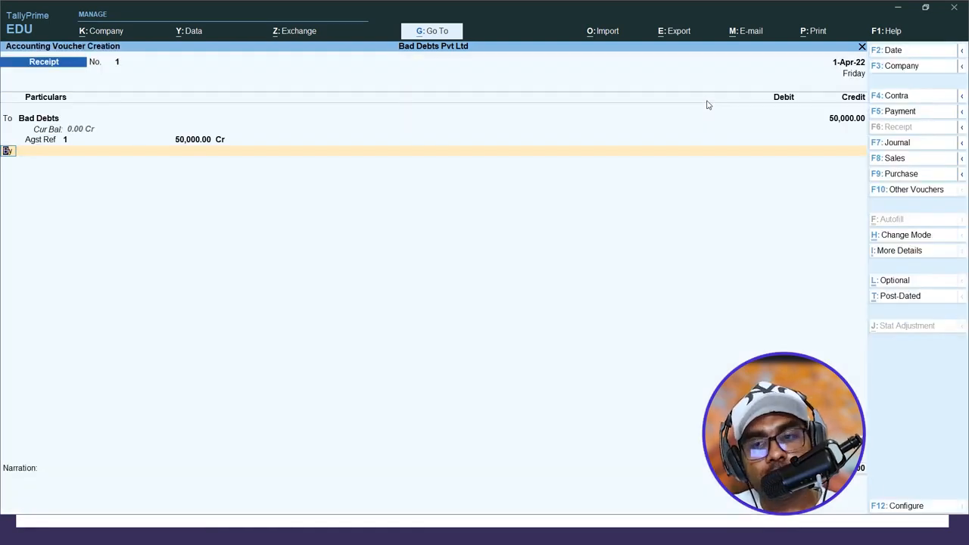
- Create an SBI ledger under Bank Accounts for the receipt's debit line, leaving the bank account details at their defaults
{"action": "key", "text": "Return"}
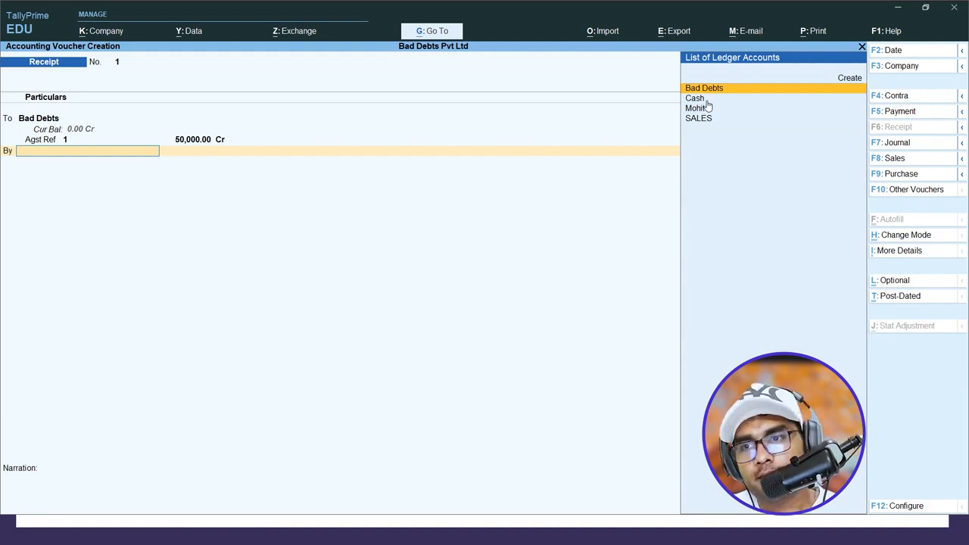
{"action": "key", "text": "Up"}
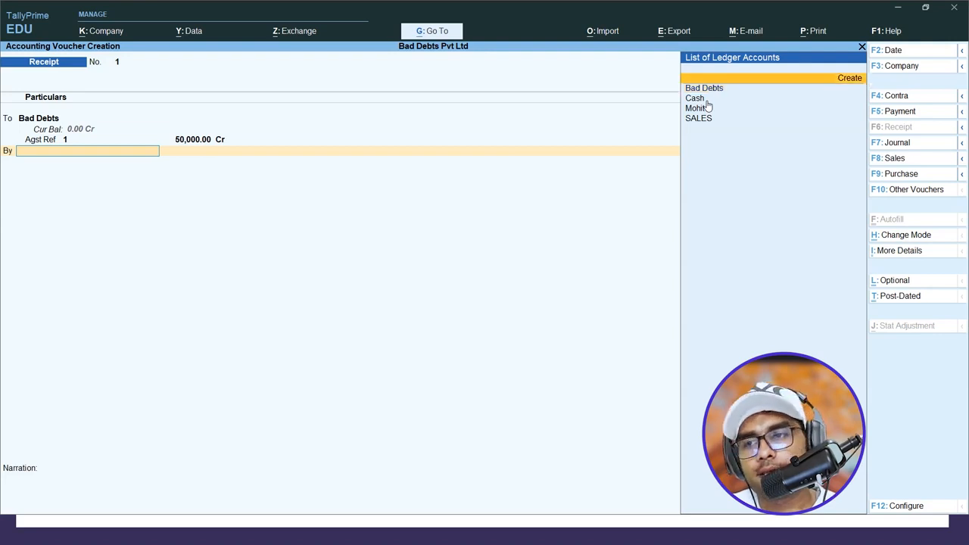
{"action": "key", "text": "Return"}
{"action": "type", "text": "Sbi"}
{"action": "key", "text": "Return"}
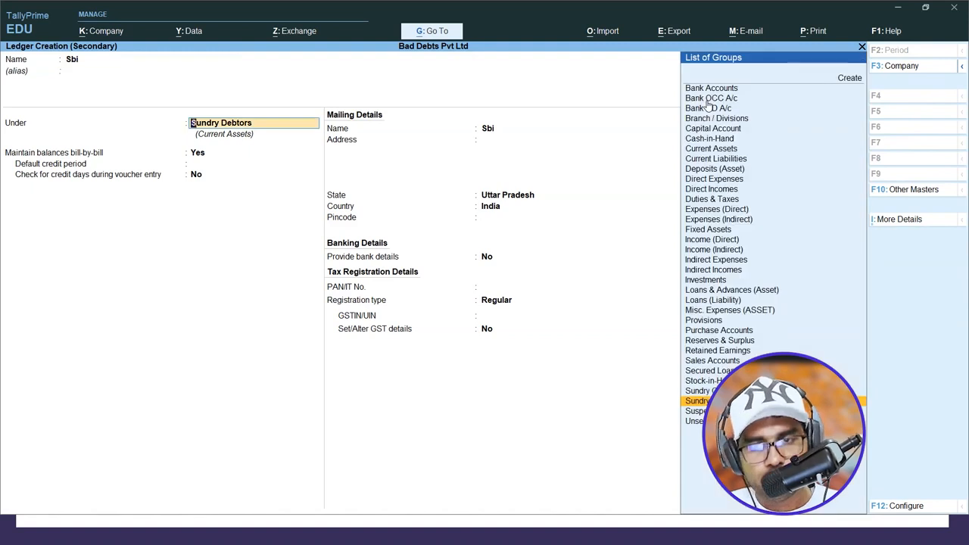
{"action": "type", "text": "B"}
{"action": "key", "text": "Return"}
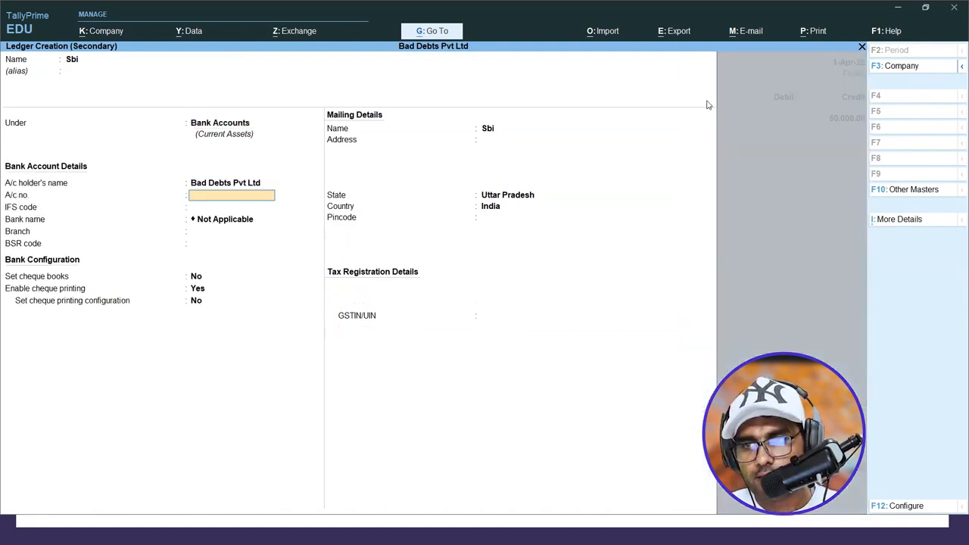
{"action": "key", "text": "ctrl+a"}
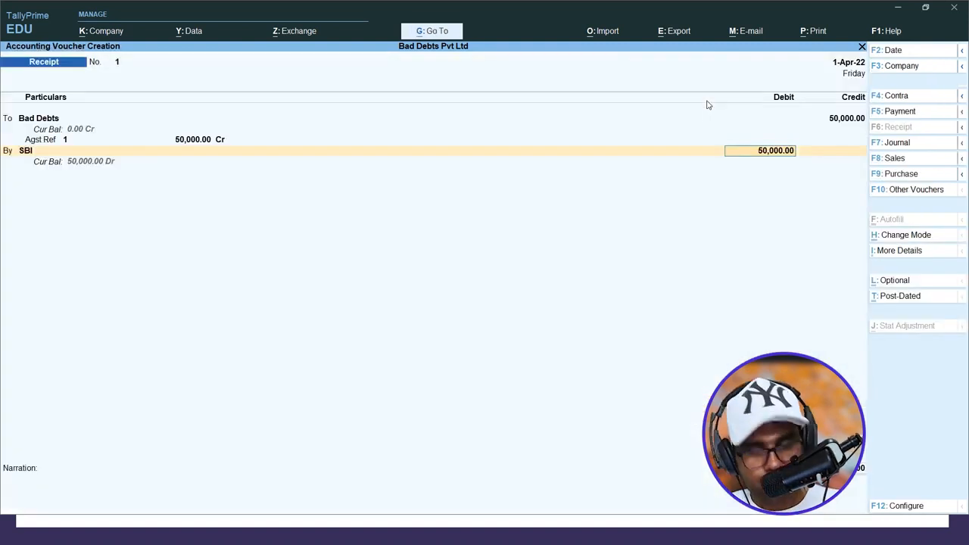
- Save the receipt voucher with SBI debited 50,000, and leave voucher entry for the Gateway of Tally
{"action": "key", "text": "ctrl+a"}
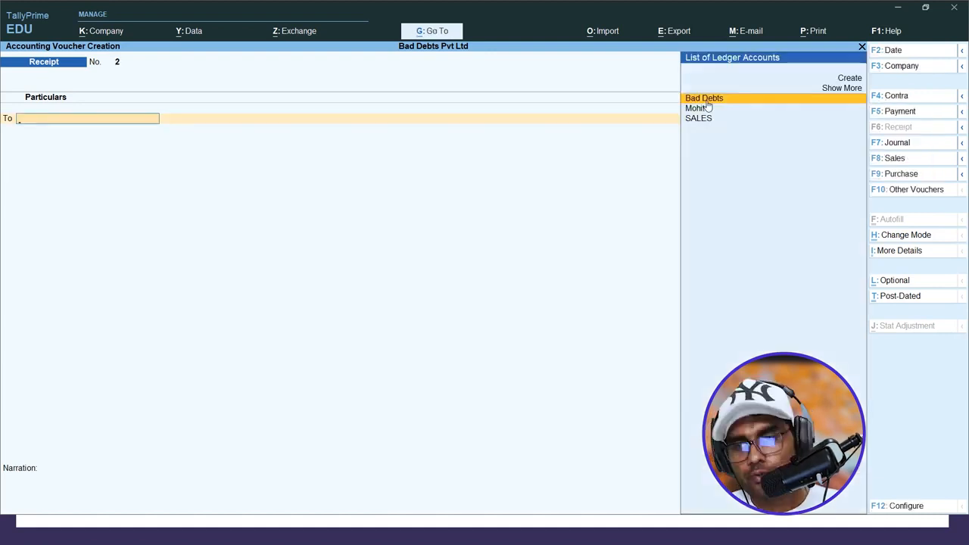
{"action": "key", "text": "Escape"}
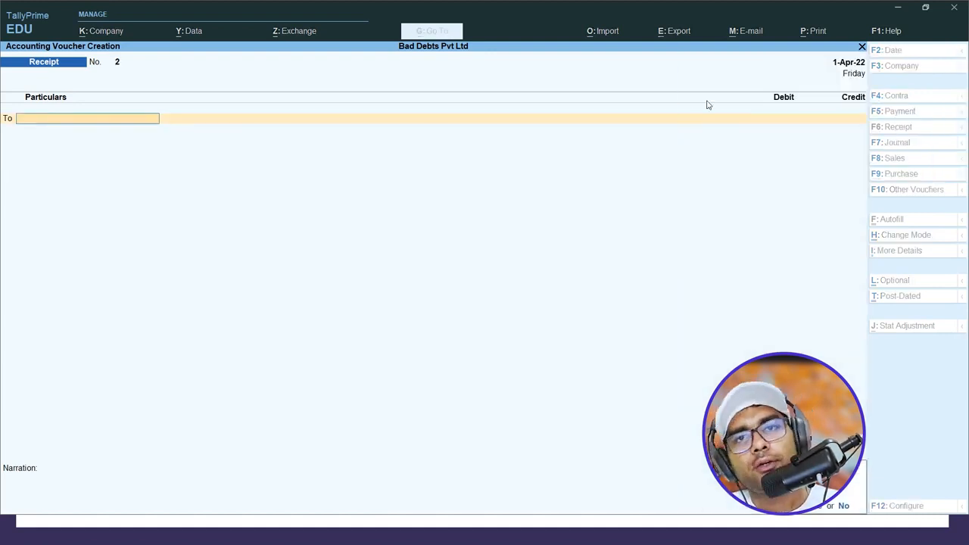
{"action": "key", "text": "Escape"}
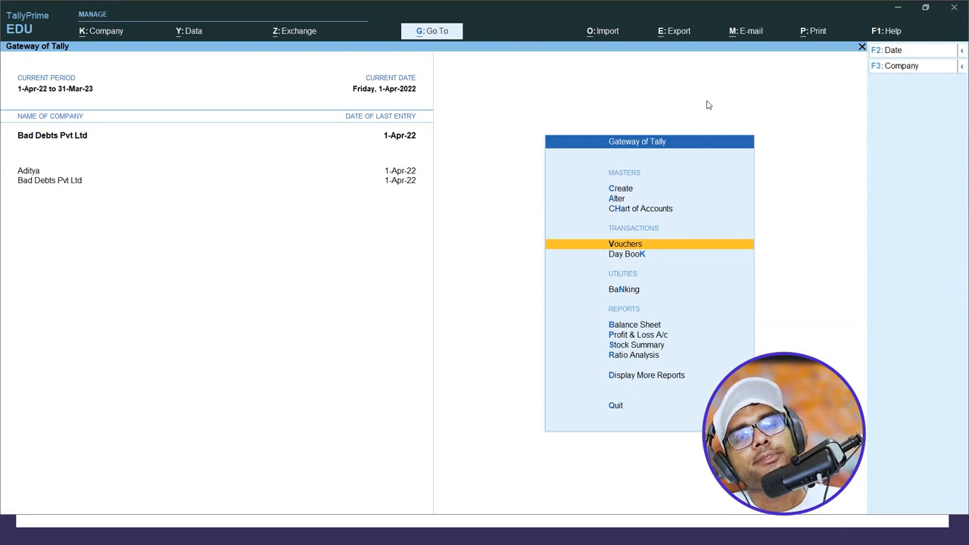